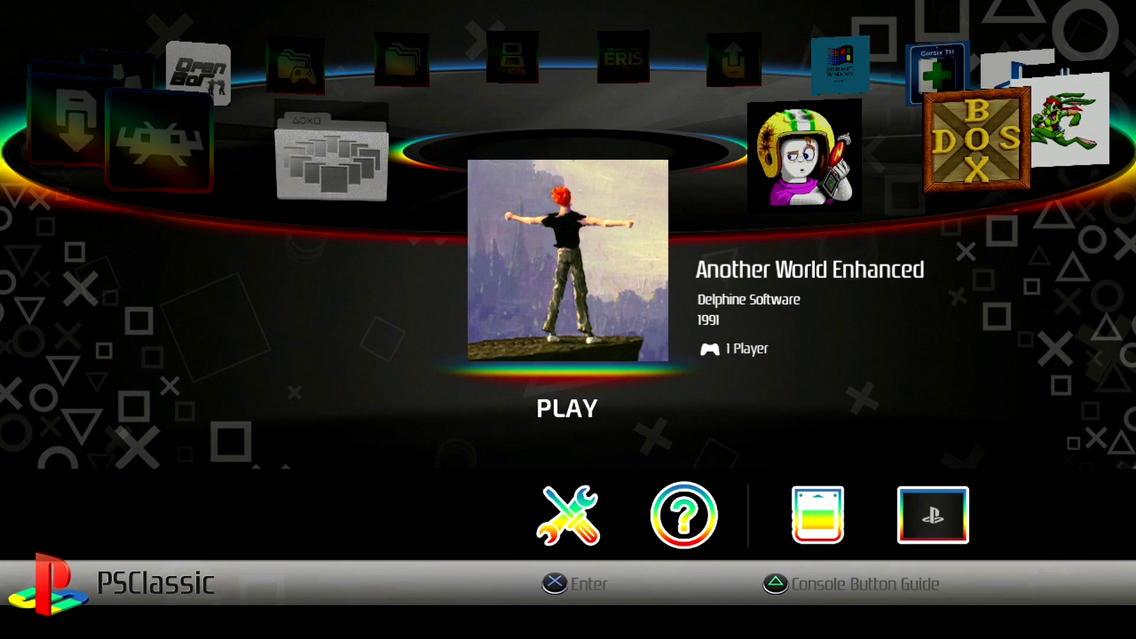
# Move the carousel right from Another World toward the PS4 Launcher entry
pyautogui.press('Right')
pyautogui.press('Right')
pyautogui.press('Right')
pyautogui.press('Right')
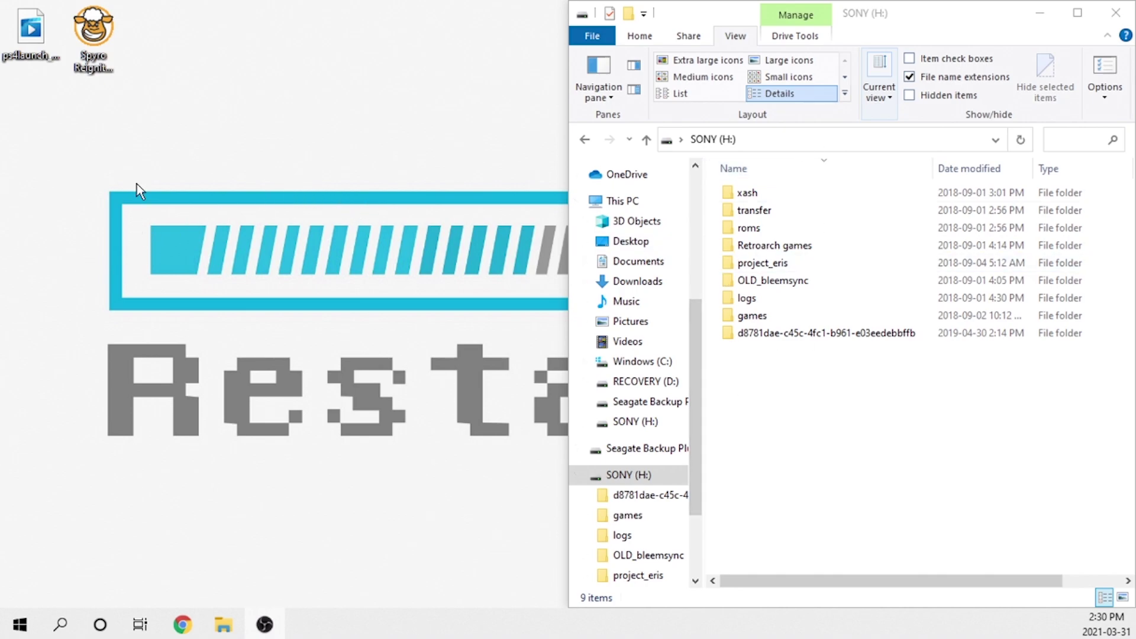
pyautogui.click(33, 54)
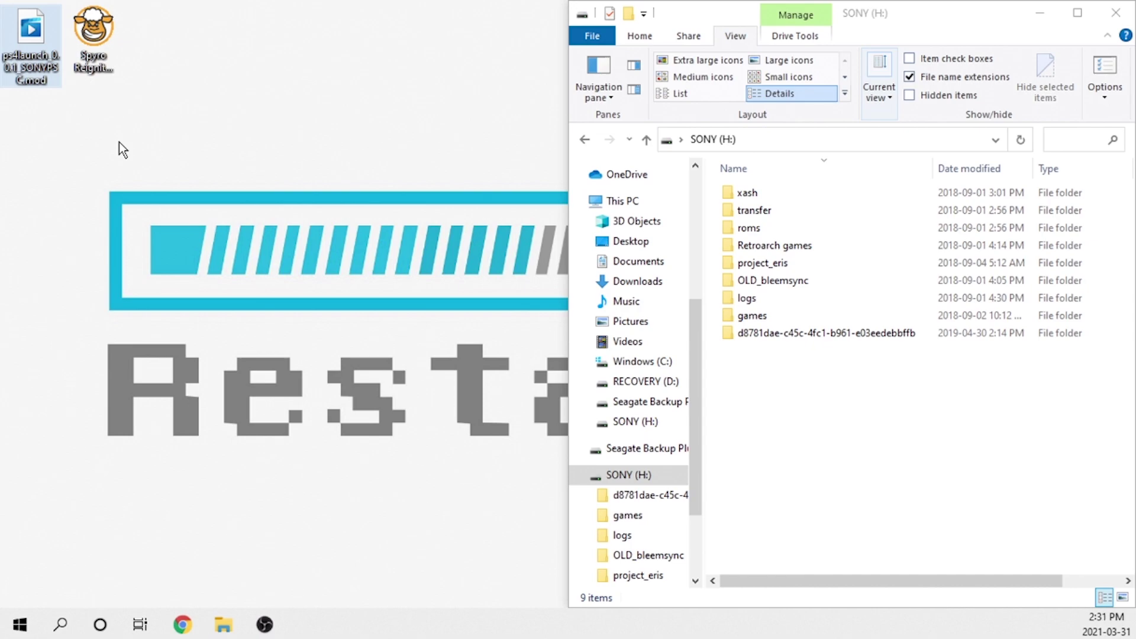
pyautogui.click(93, 44)
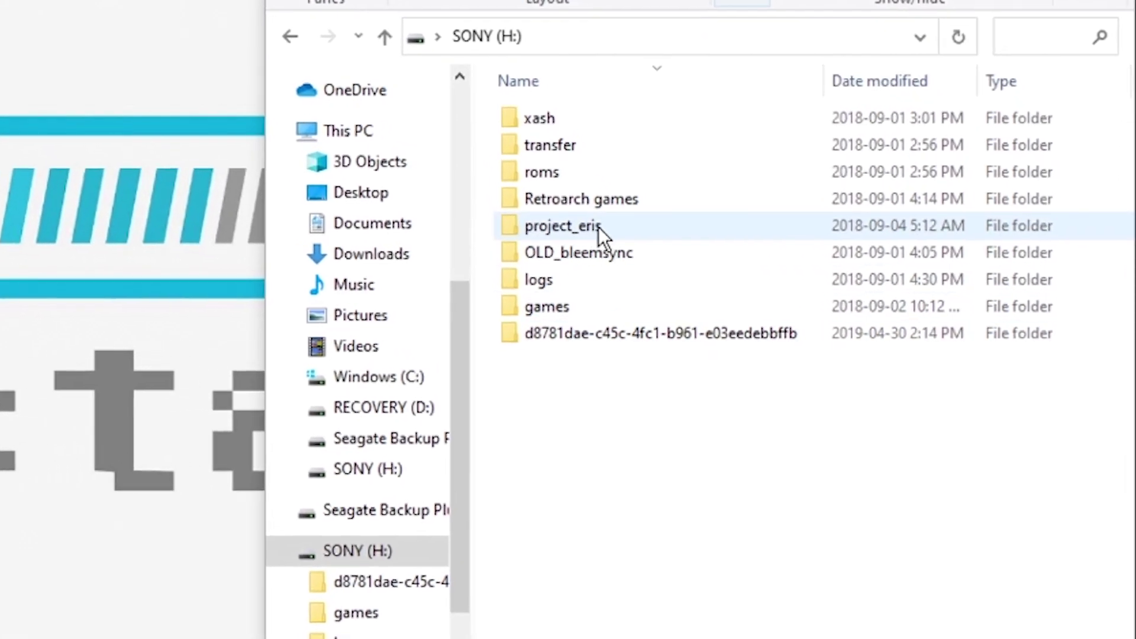
pyautogui.doubleClick(598, 225)
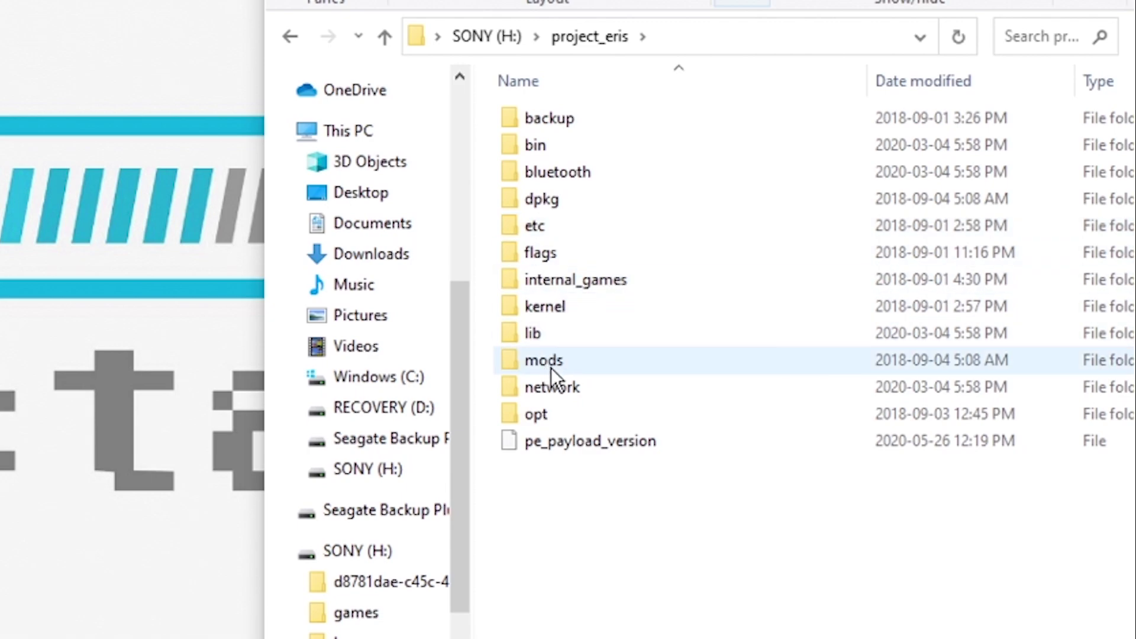
# Drag ps4launch_0.0.1_SONYPSC.mod from the desktop into the empty project_eris mods folder
pyautogui.doubleClick(556, 360)
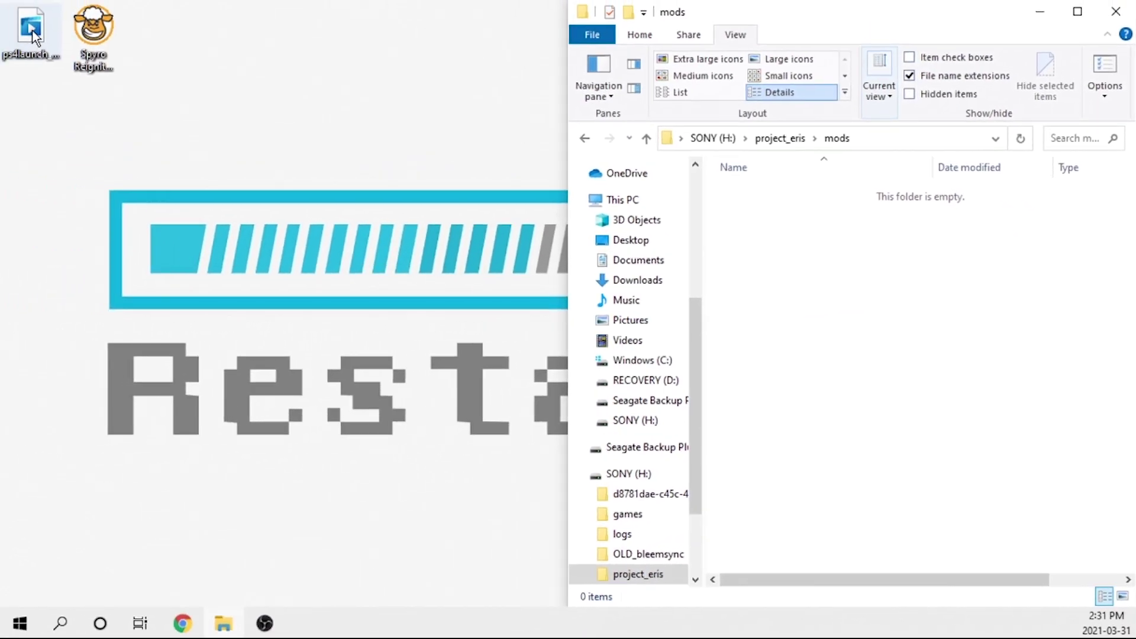
pyautogui.click(32, 30)
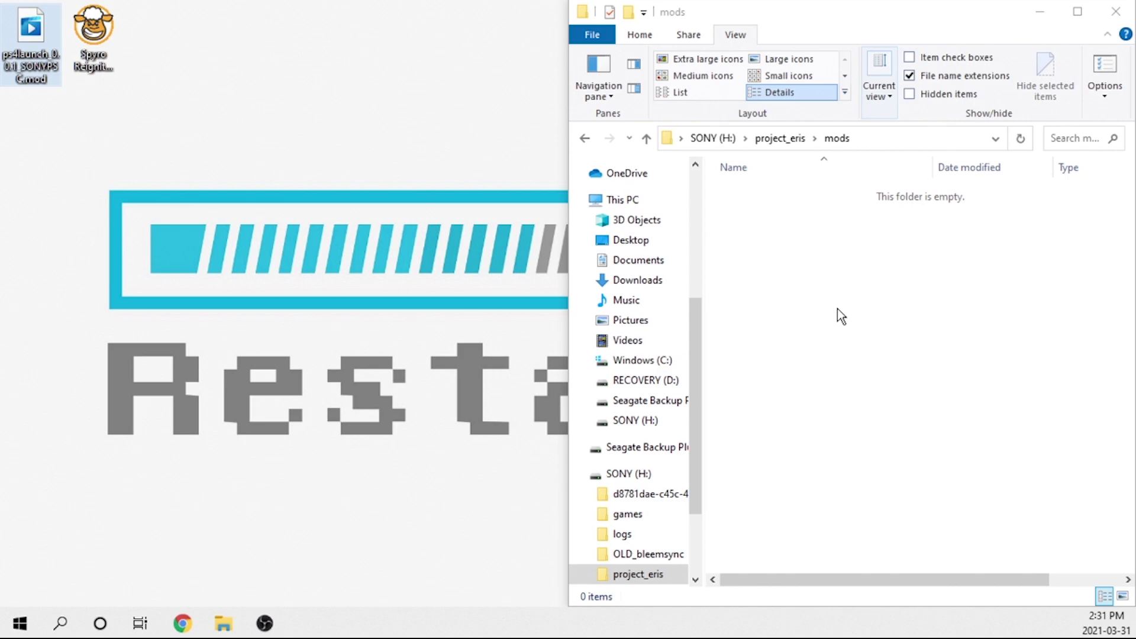
pyautogui.moveTo(31, 35); pyautogui.dragTo(782, 309)
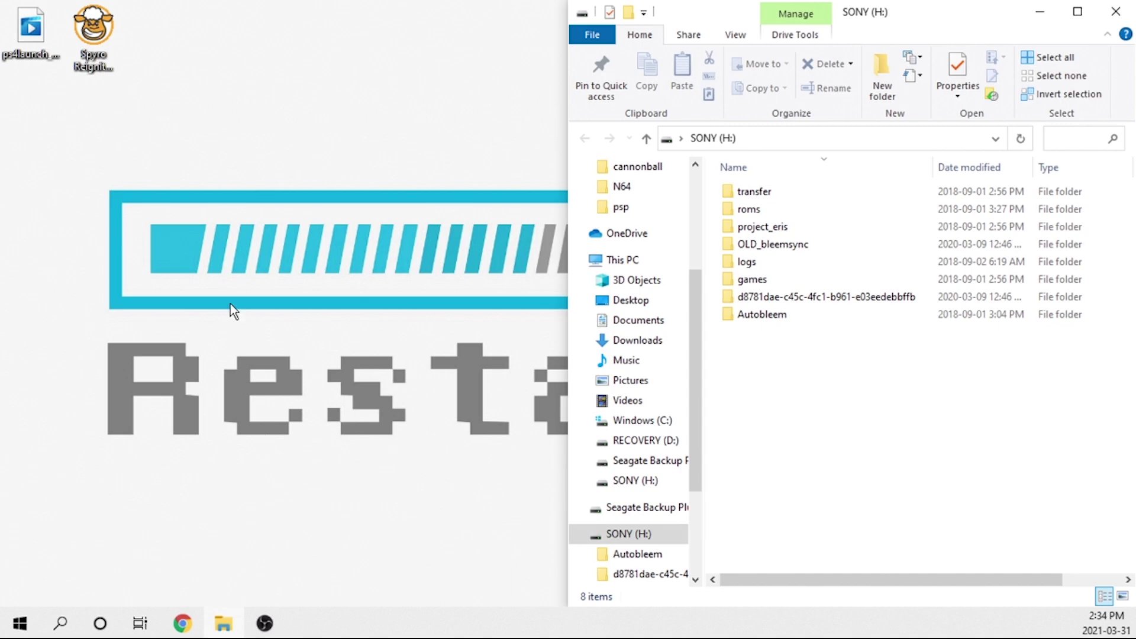
pyautogui.click(93, 29)
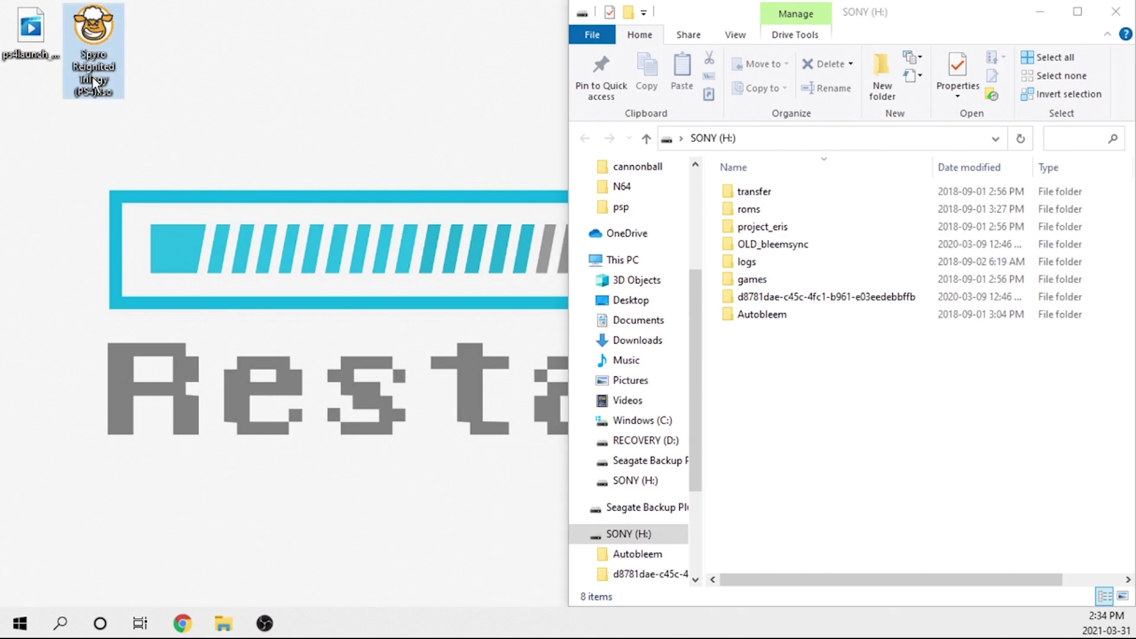
pyautogui.click(315, 148)
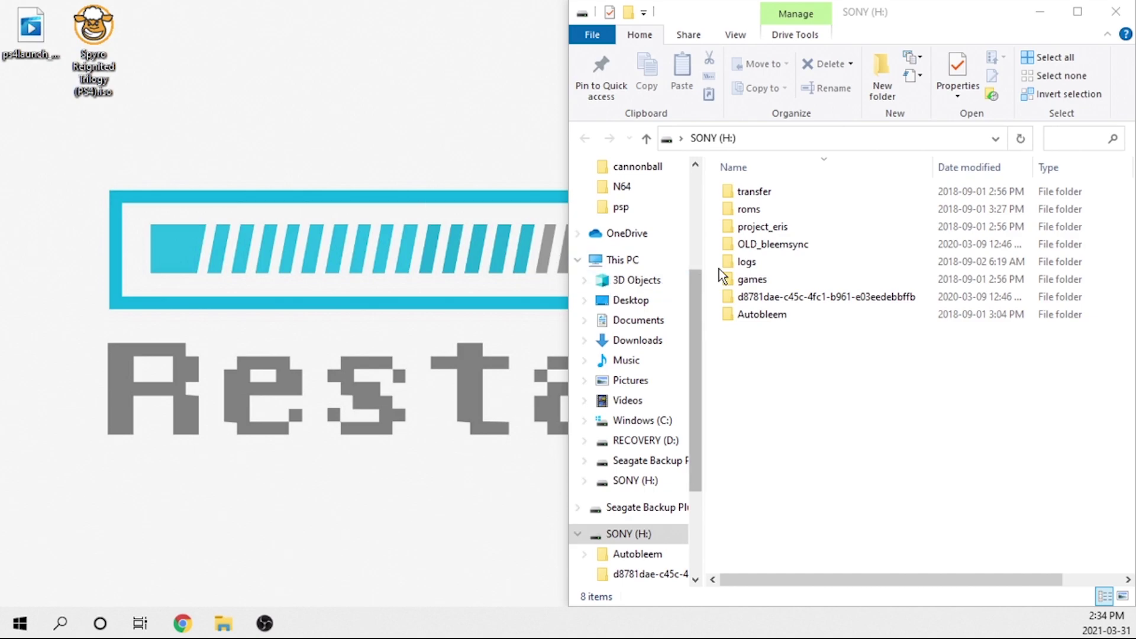
# Navigate to project_eris\etc\project_eris\SUP\launchers on the SONY drive
pyautogui.doubleClick(800, 231)
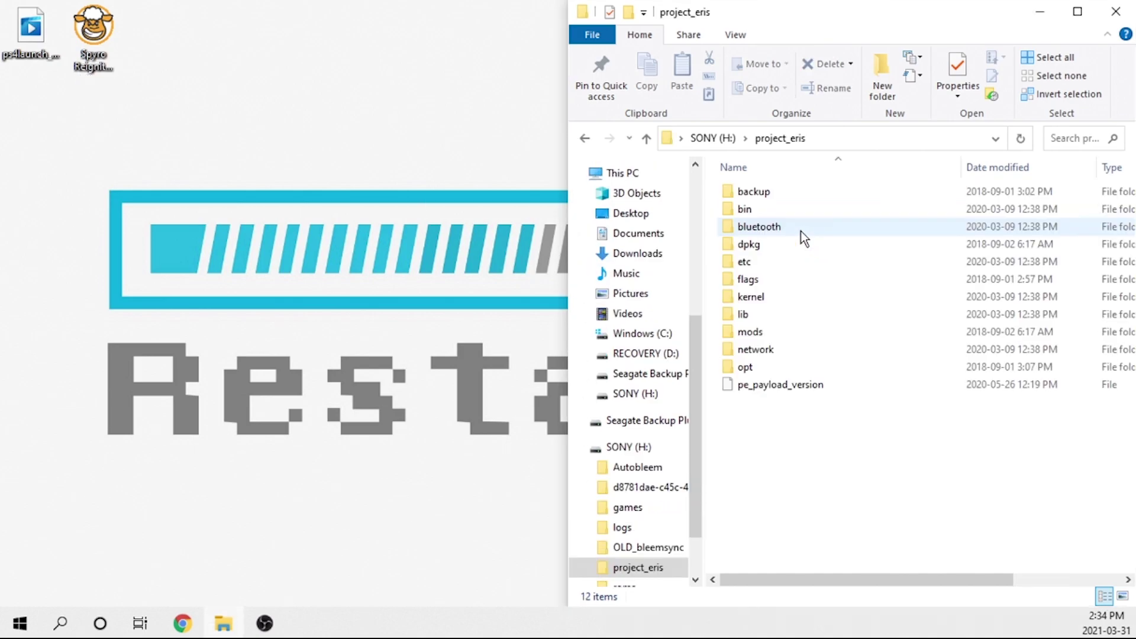
pyautogui.doubleClick(761, 266)
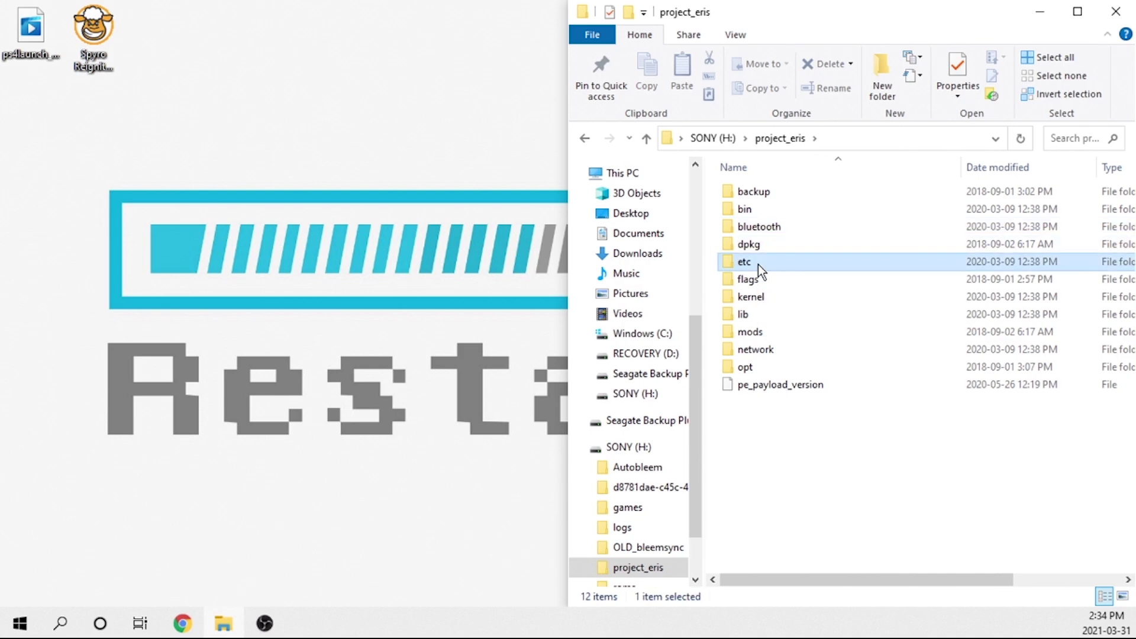
pyautogui.doubleClick(774, 211)
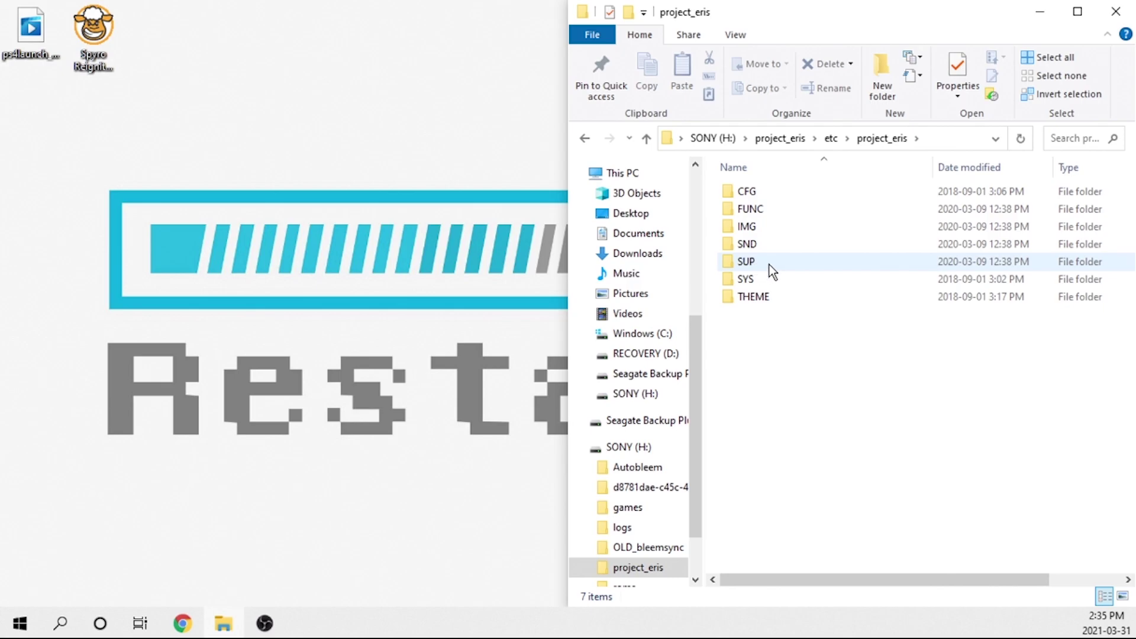
pyautogui.doubleClick(769, 265)
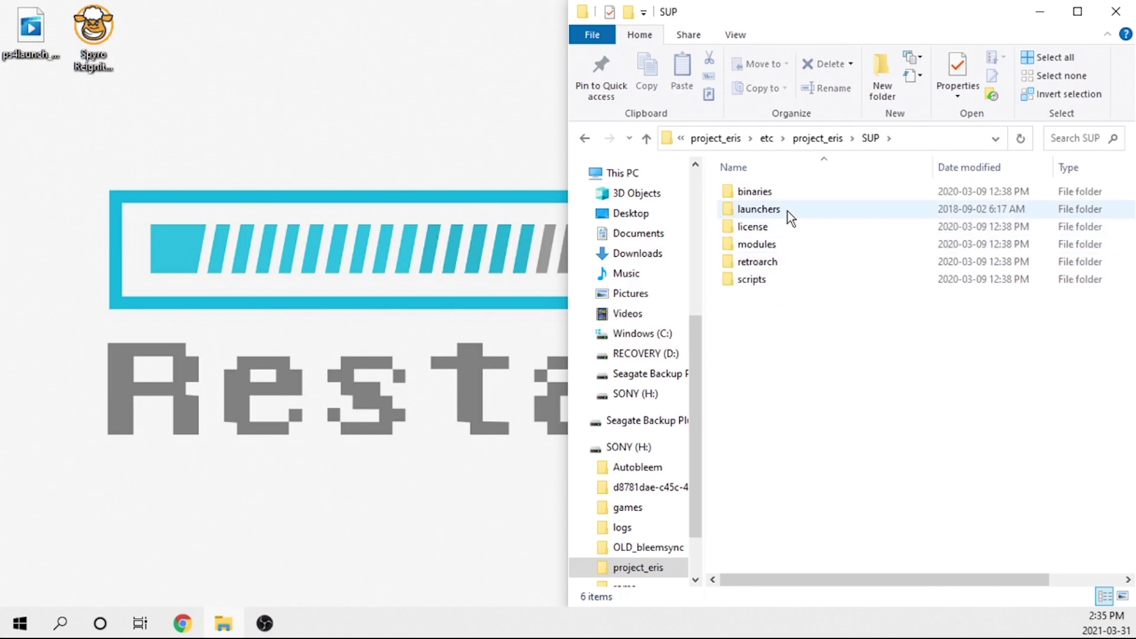
pyautogui.doubleClick(786, 211)
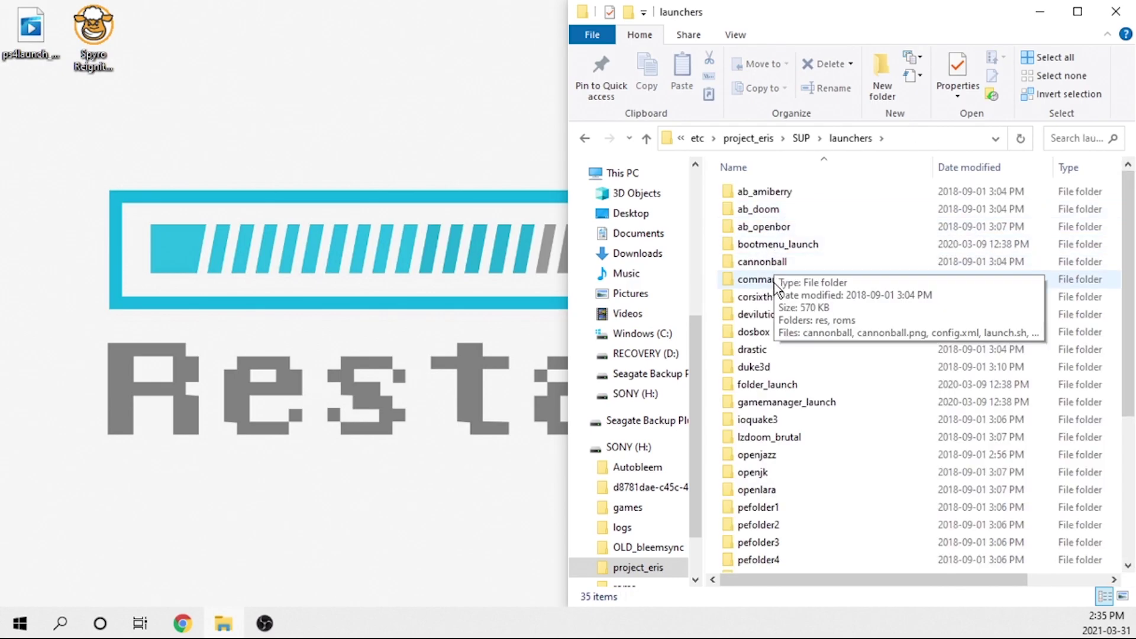
# Open the games folder inside ps4launch and copy the Spyro game file into it
pyautogui.scroll(-4, 772, 321)
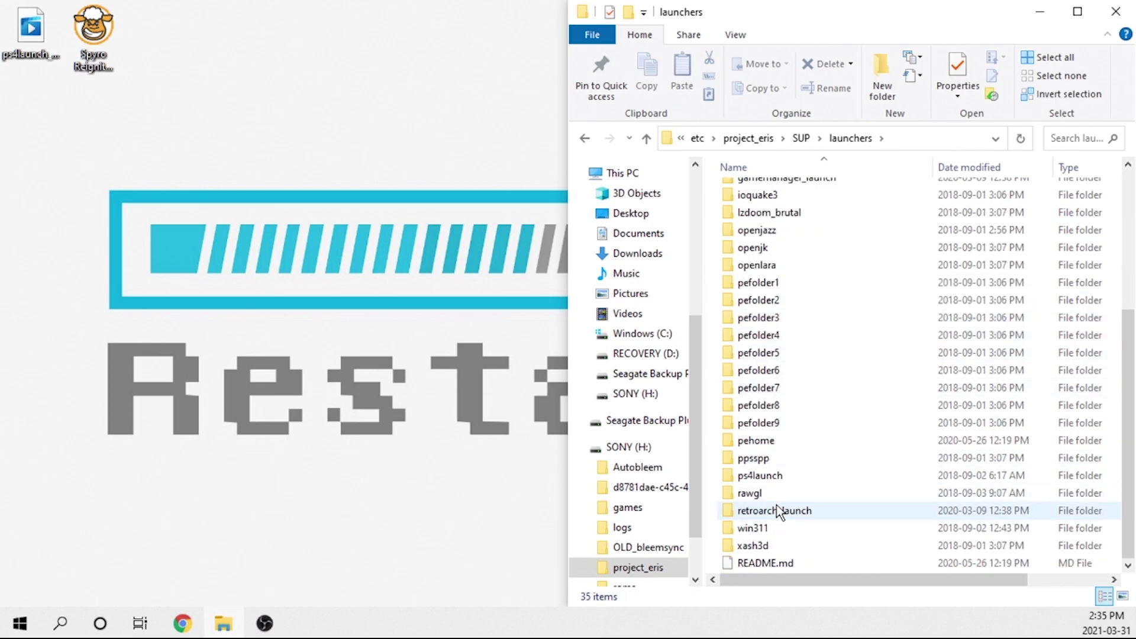
pyautogui.click(800, 474)
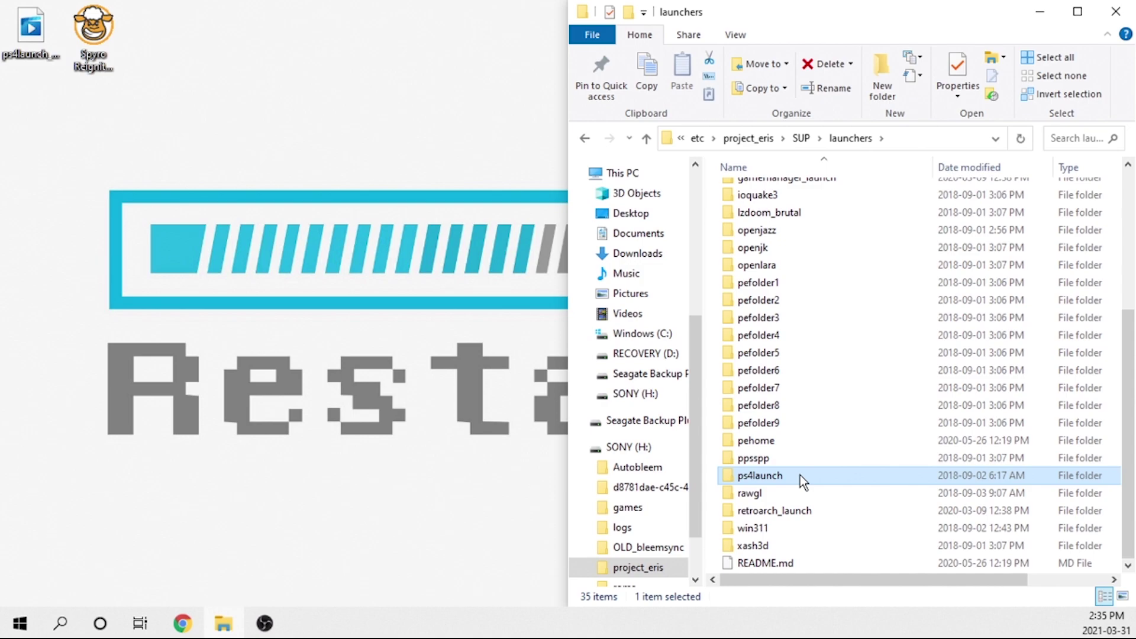
pyautogui.doubleClick(800, 475)
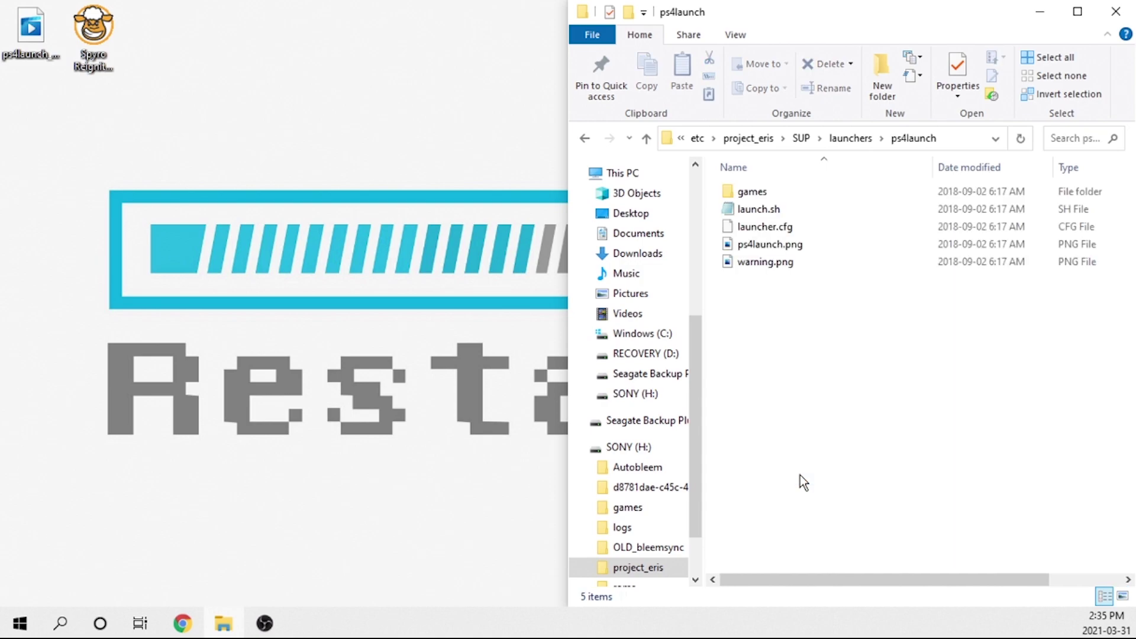
pyautogui.doubleClick(785, 197)
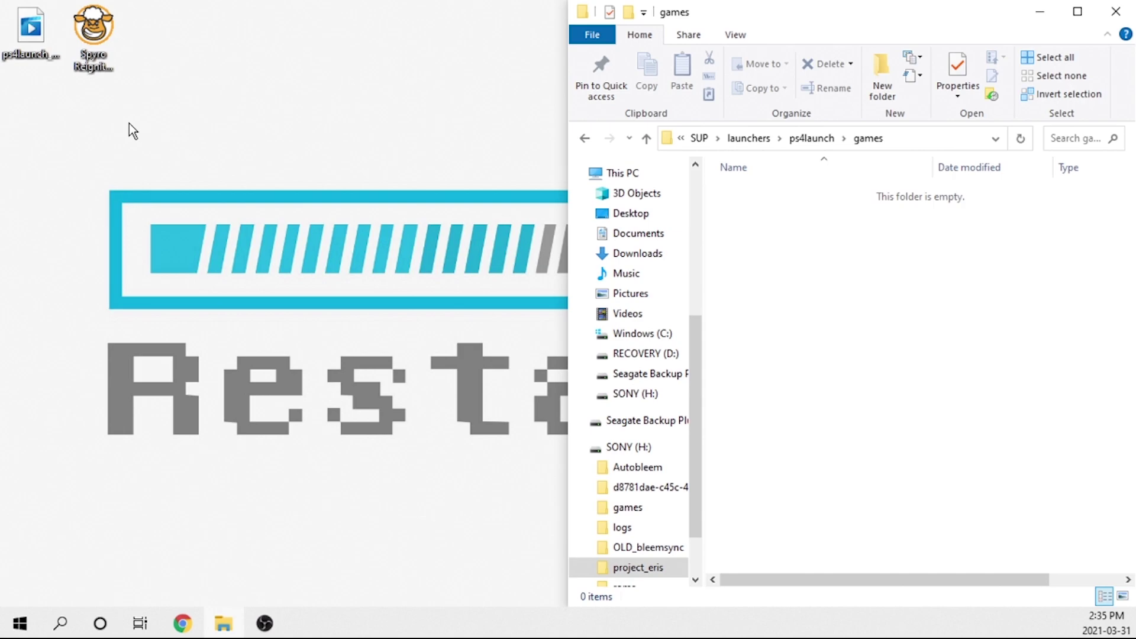
pyautogui.moveTo(94, 26); pyautogui.dragTo(803, 252)
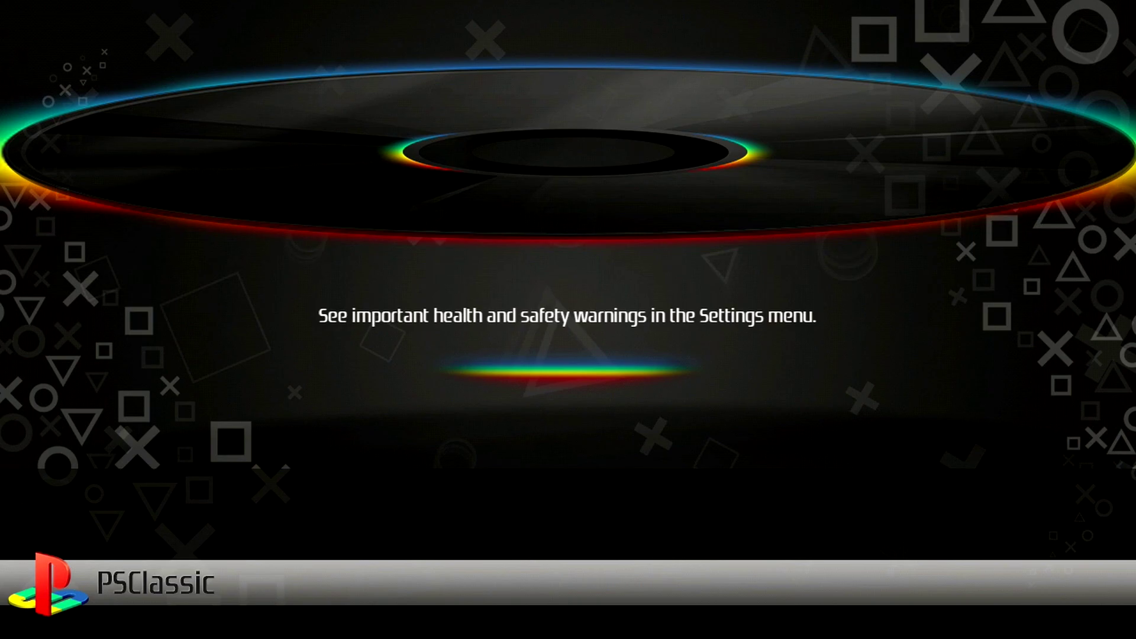
# Browse the carousel left past the PSP folder and open the Ports folder
pyautogui.press('Right')
pyautogui.press('Right')
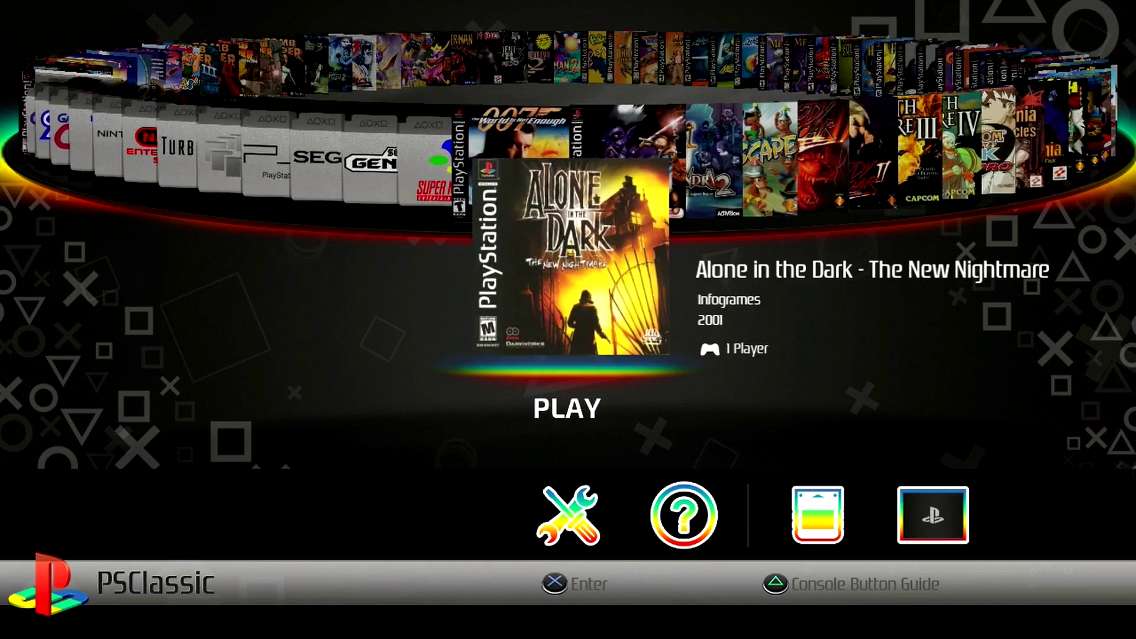
pyautogui.press('Right')
pyautogui.press('Right')
pyautogui.press('Right')
pyautogui.press('Left')
pyautogui.press('Left')
pyautogui.press('Left')
pyautogui.press('Left')
pyautogui.press('Left')
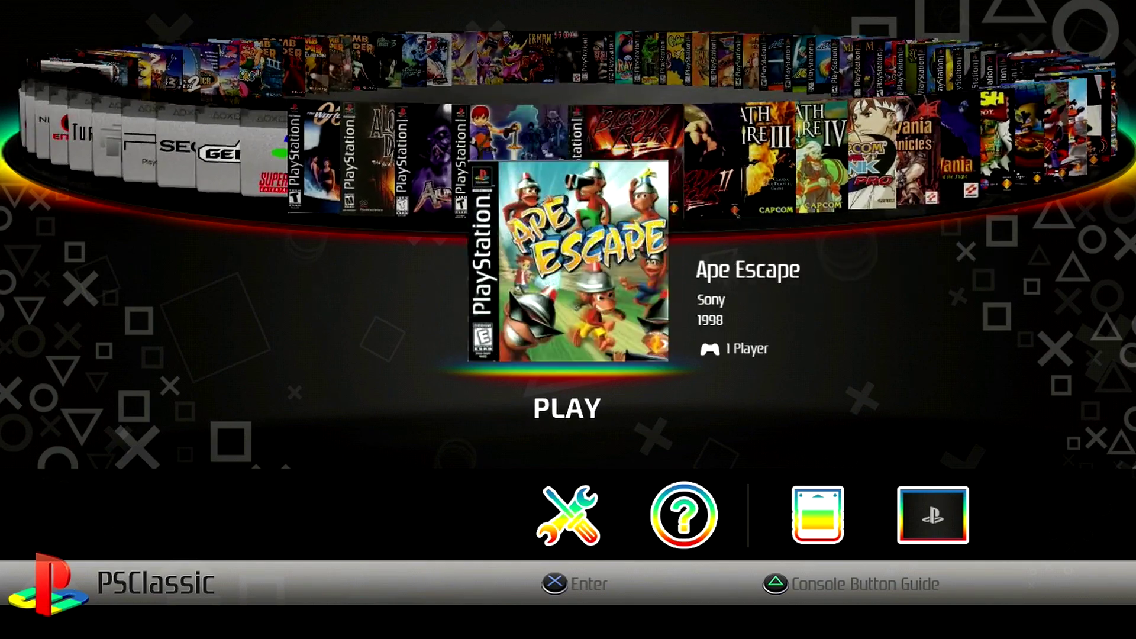
pyautogui.press('Left')
pyautogui.press('Left')
pyautogui.press('Left')
pyautogui.press('Left')
pyautogui.press('Left')
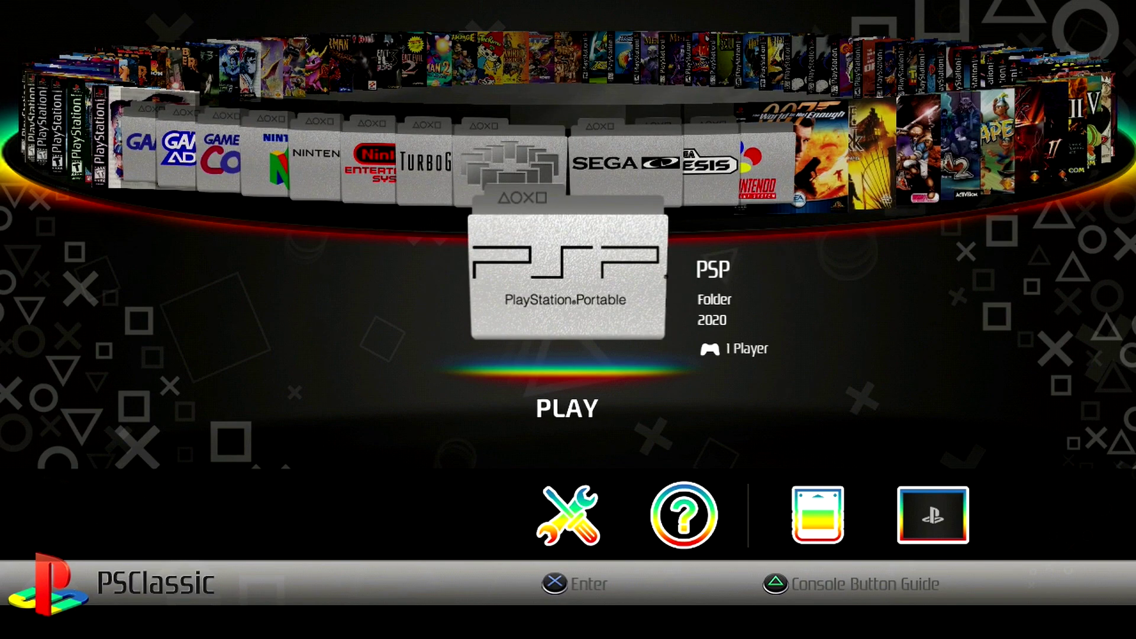
pyautogui.press('Left')
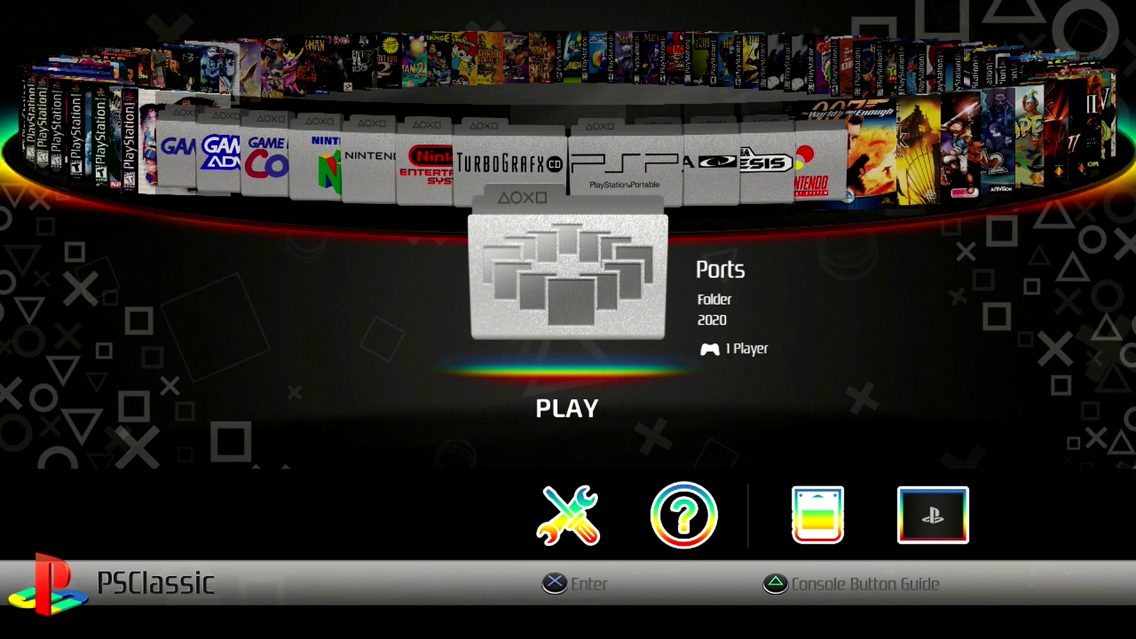
pyautogui.press('Return')
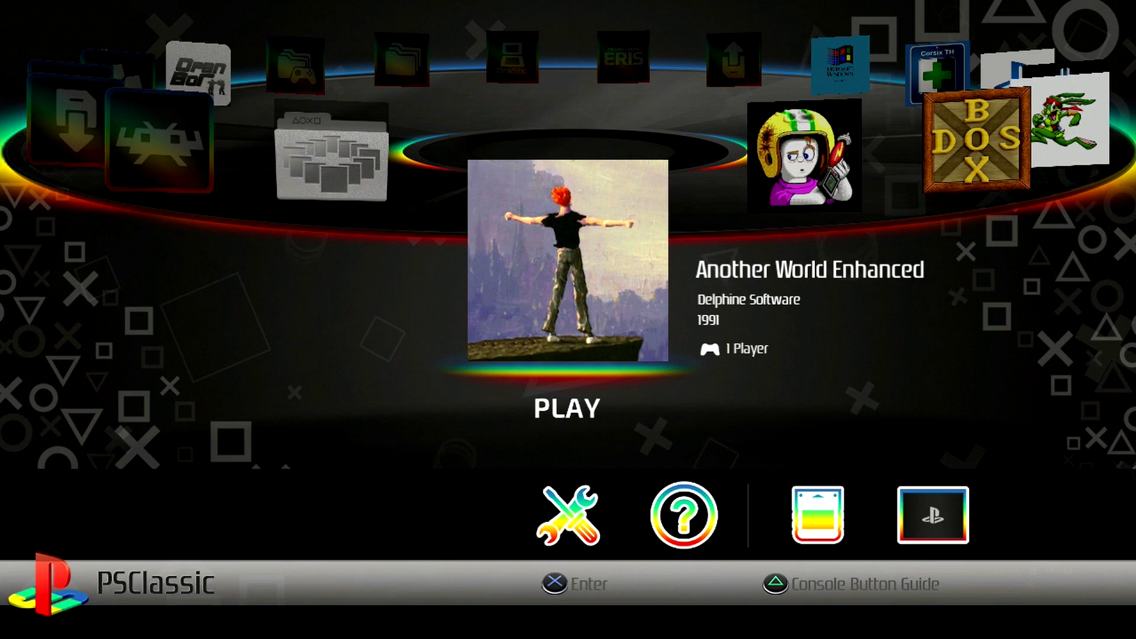
# Move right in Ports to the PS4 Launcher entry
pyautogui.press('Right')
pyautogui.press('Right')
pyautogui.press('Right')
pyautogui.press('Right')
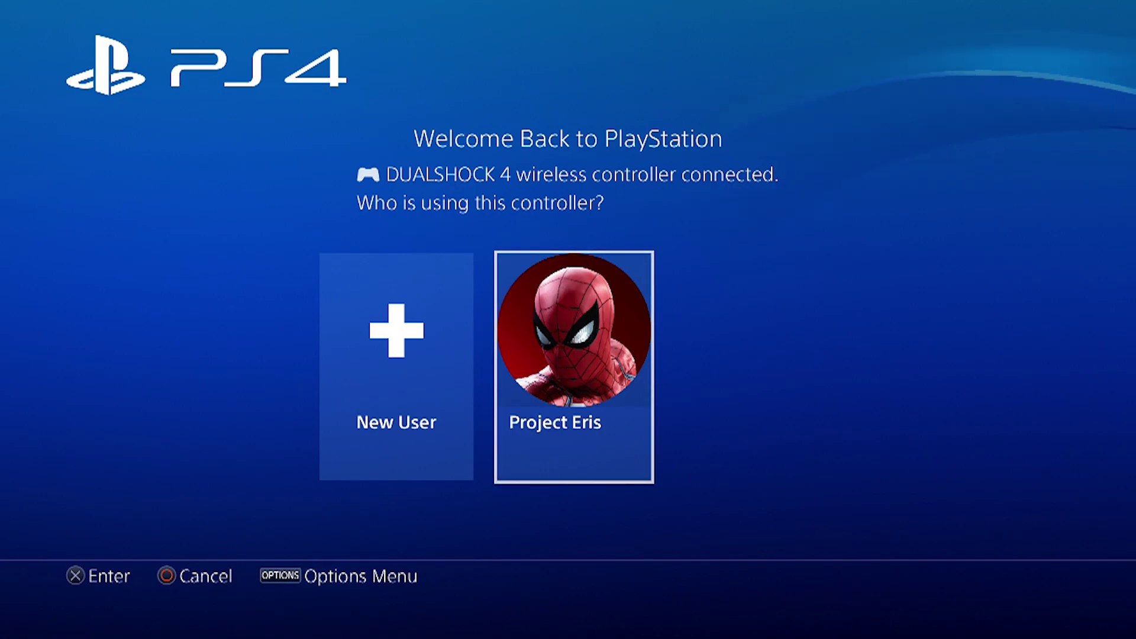
# On the Welcome screen, move to New User, then back to the Project Eris profile
pyautogui.press('Left')
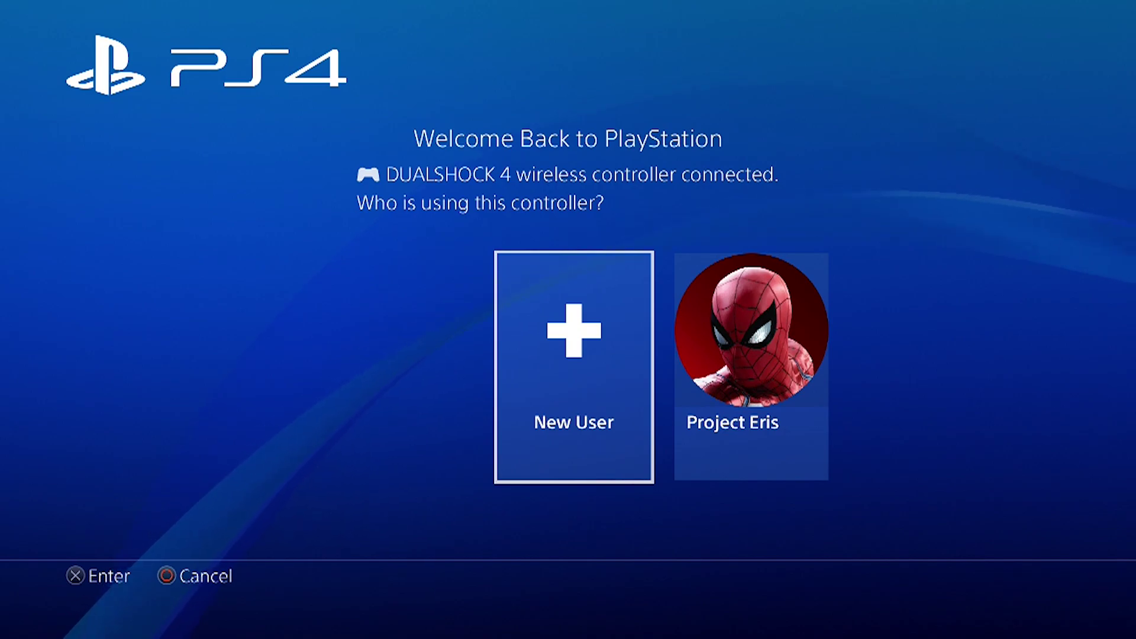
pyautogui.press('Right')
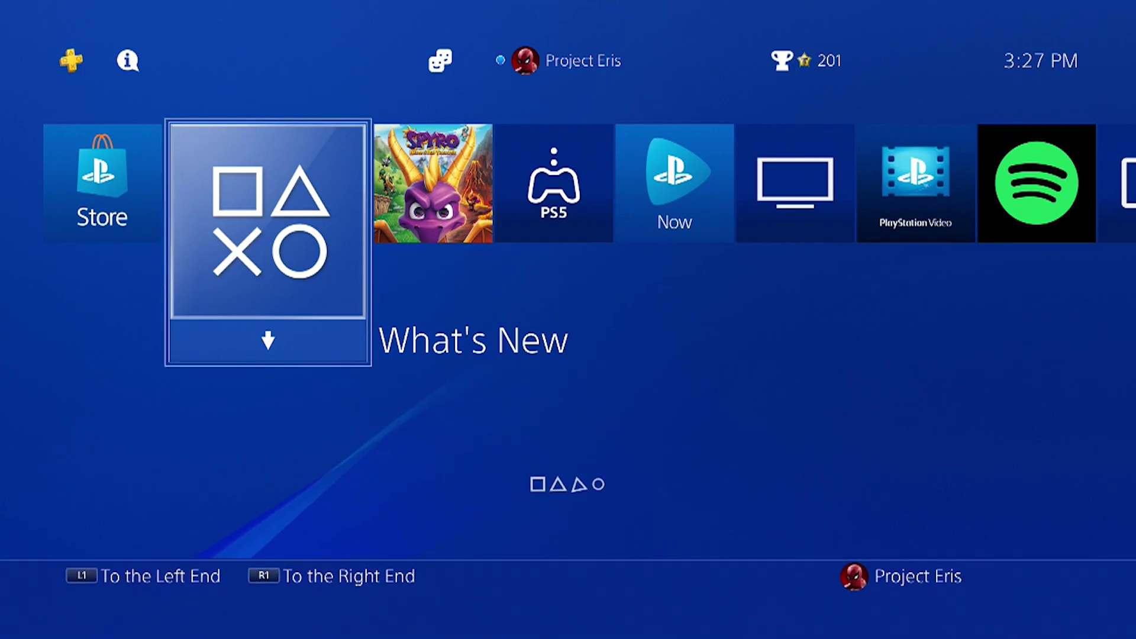
# Browse the home-screen tiles around the Store, then land on Spyro Reignited Trilogy
pyautogui.press('Left')
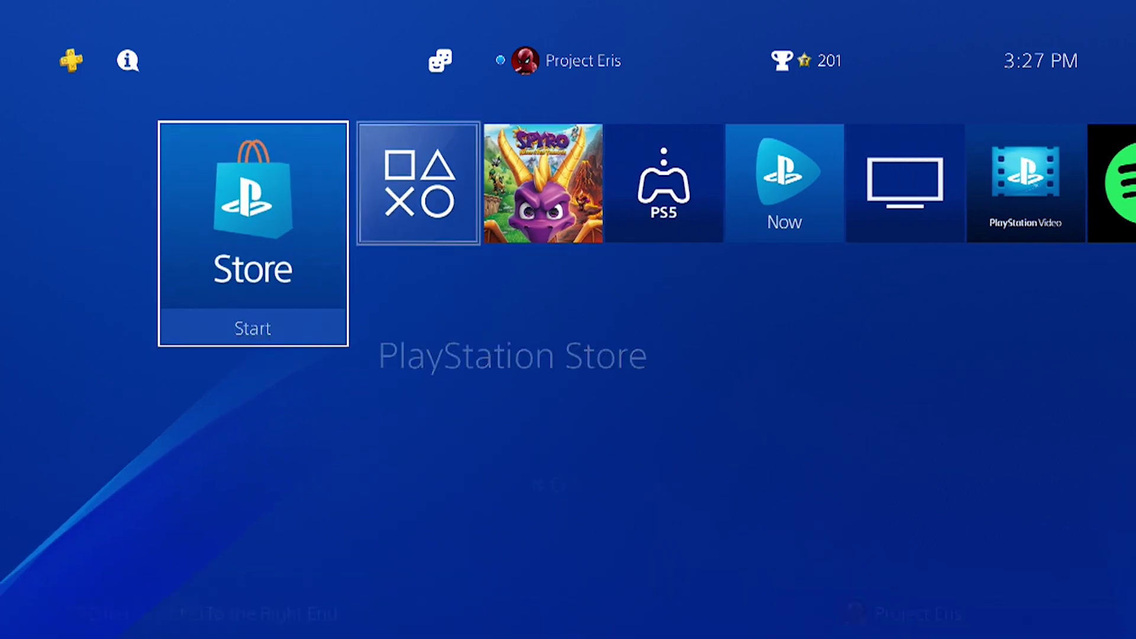
pyautogui.press('Right')
pyautogui.press('Right')
pyautogui.press('Left')
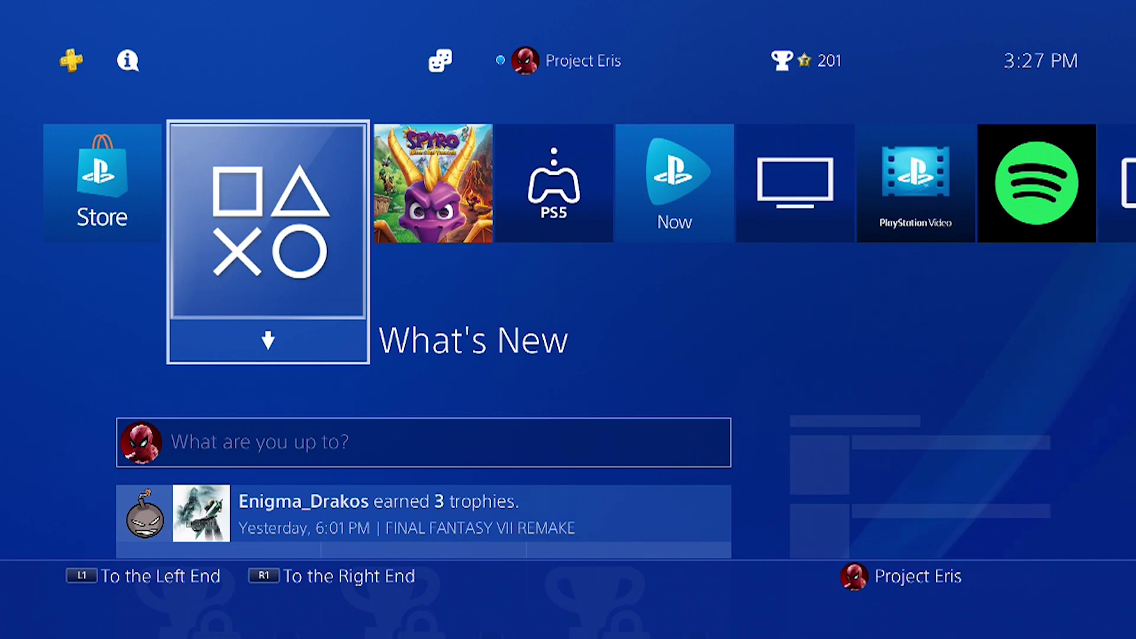
pyautogui.press('Right')
pyautogui.press('Left')
pyautogui.press('Left')
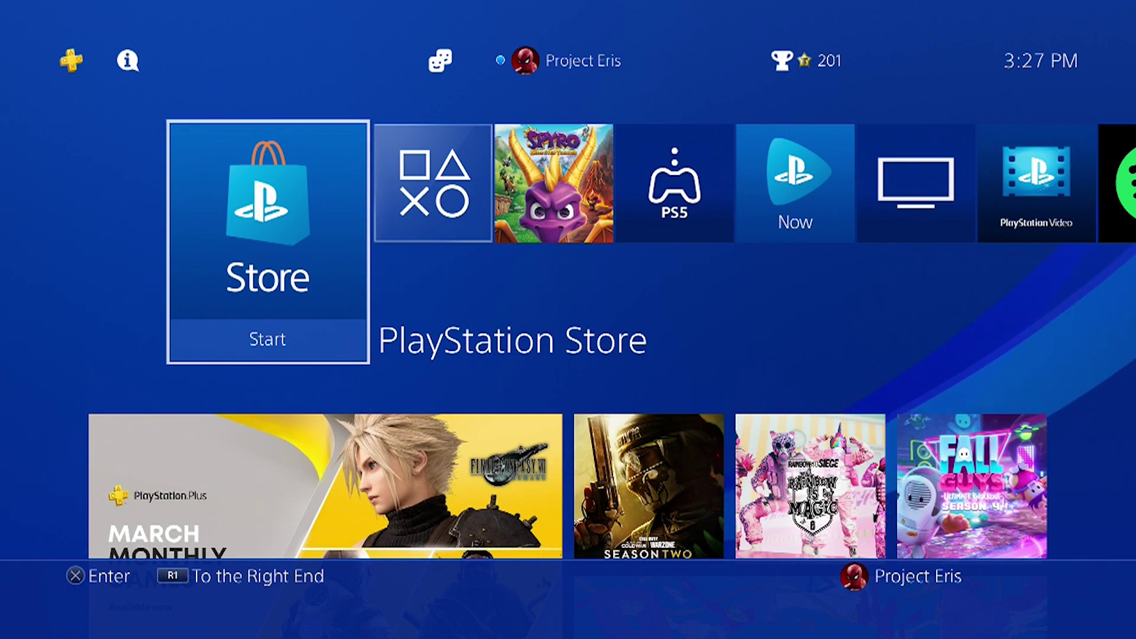
pyautogui.press('Right')
pyautogui.press('Right')
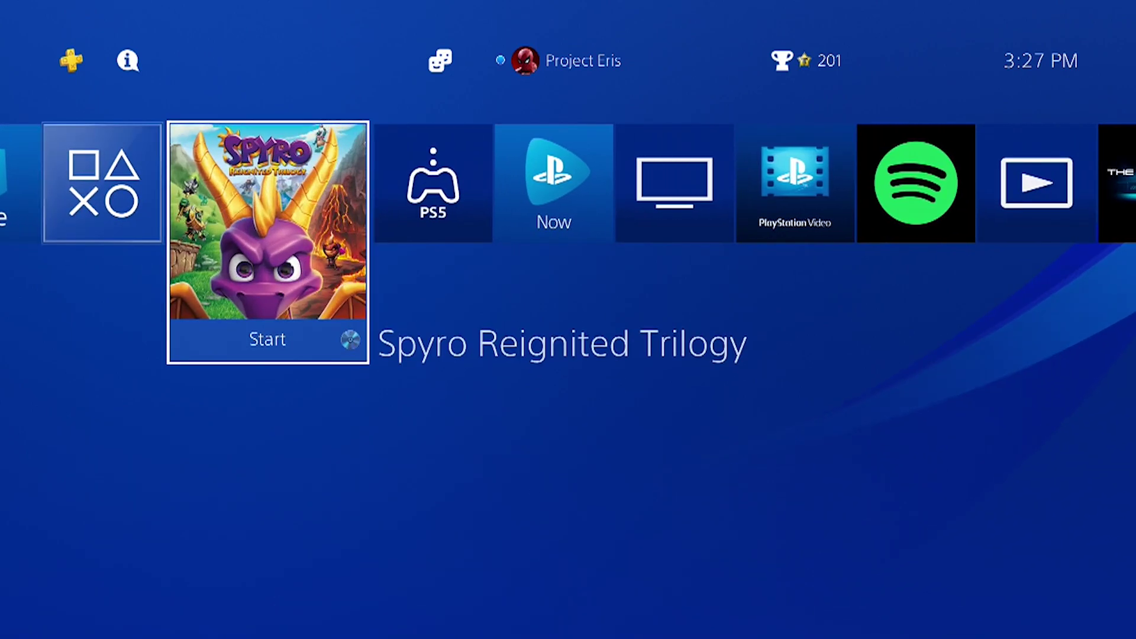